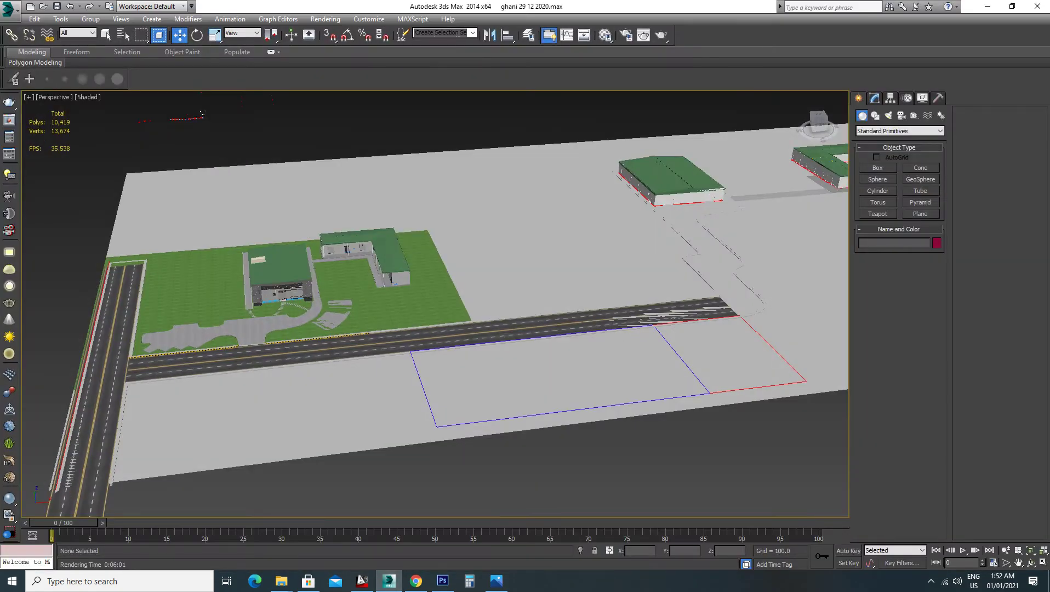
Orbit, pan and zoom the perspective view to inspect the site layout
middle_drag(439, 329, 518, 324)
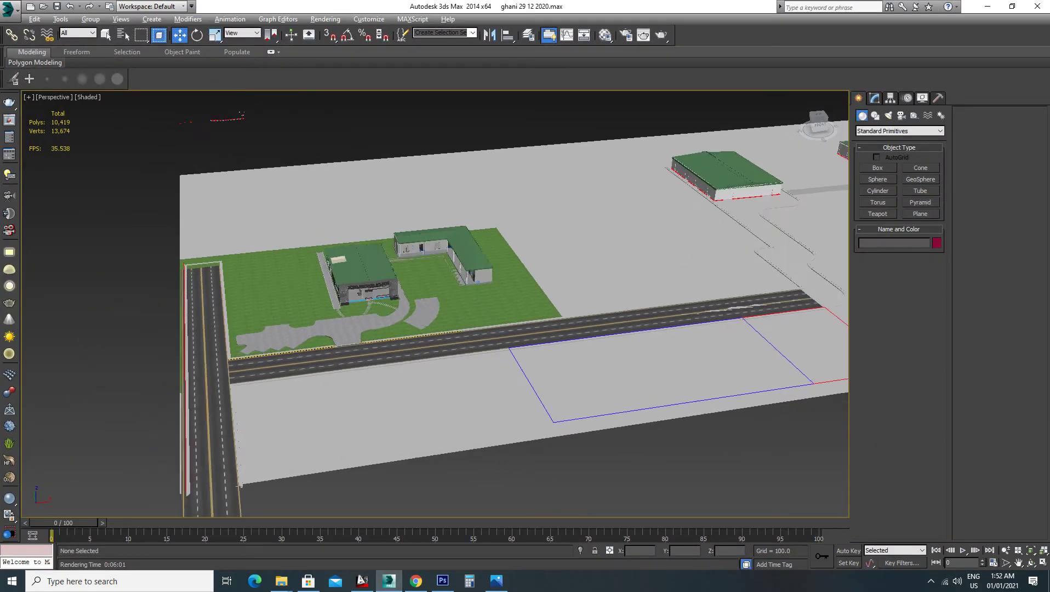
alt+middle_drag(438, 301, 384, 307)
scroll(417, 307, up, 2)
scroll(417, 307, up, 3)
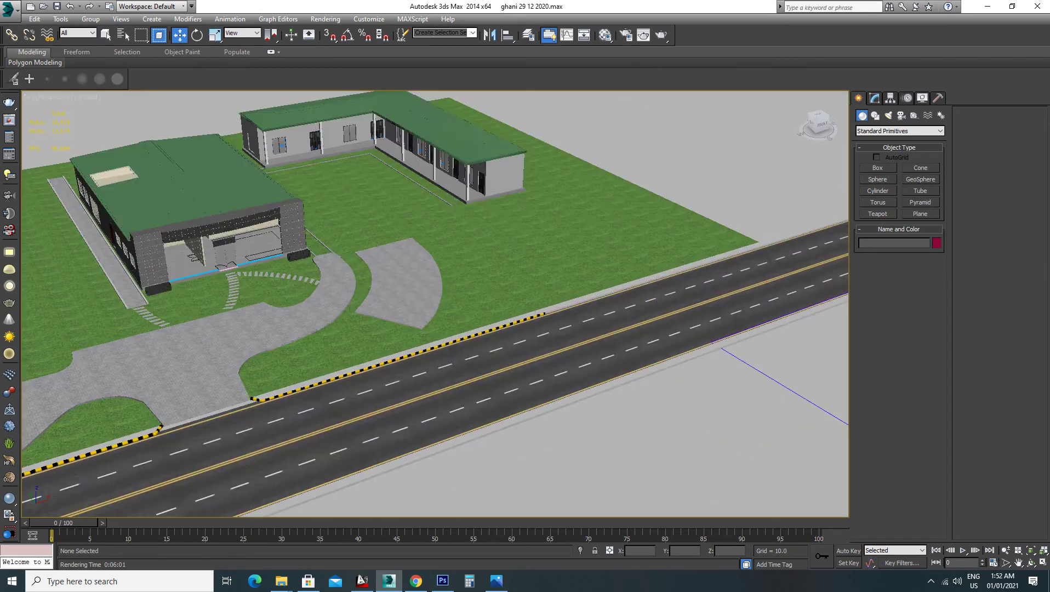
scroll(417, 307, up, 3)
scroll(417, 307, up, 3)
scroll(418, 307, up, 3)
scroll(418, 307, down, 5)
mouse_move(438, 302)
middle_down()
mouse_move(274, 247)
mouse_move(439, 192)
middle_up()
scroll(435, 304, down, 5)
scroll(435, 304, down, 3)
alt+middle_drag(435, 304, 509, 307)
scroll(435, 304, up, 2)
scroll(435, 304, up, 2)
scroll(435, 304, down, 3)
alt+middle_drag(435, 304, 520, 310)
Maximize the Top viewport and frame the whole site plan in it
key(alt+w)
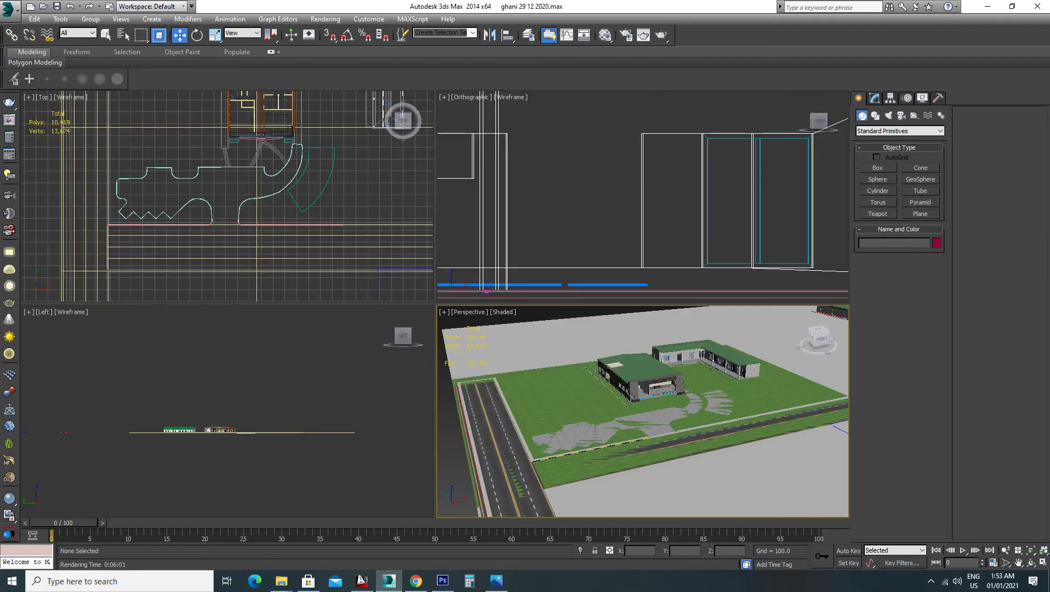
middle_drag(220, 411, 210, 422)
middle_drag(230, 197, 207, 213)
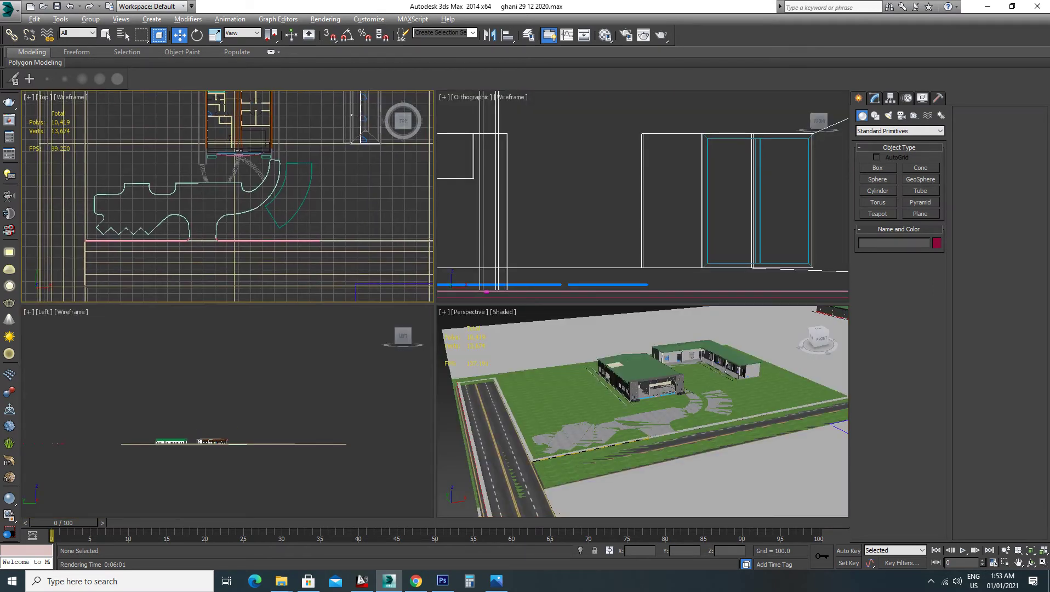
key(alt+w)
scroll(455, 284, down, 3)
scroll(455, 284, down, 3)
middle_drag(526, 274, 421, 299)
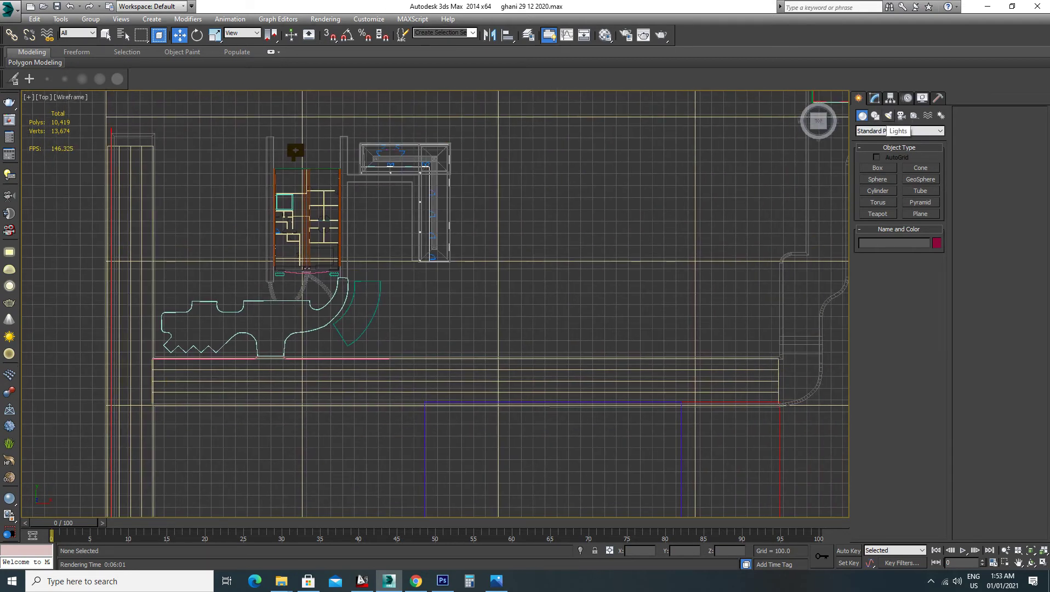
Pick the VRaySun light from the VRay light types in the Create panel
click(888, 115)
click(899, 131)
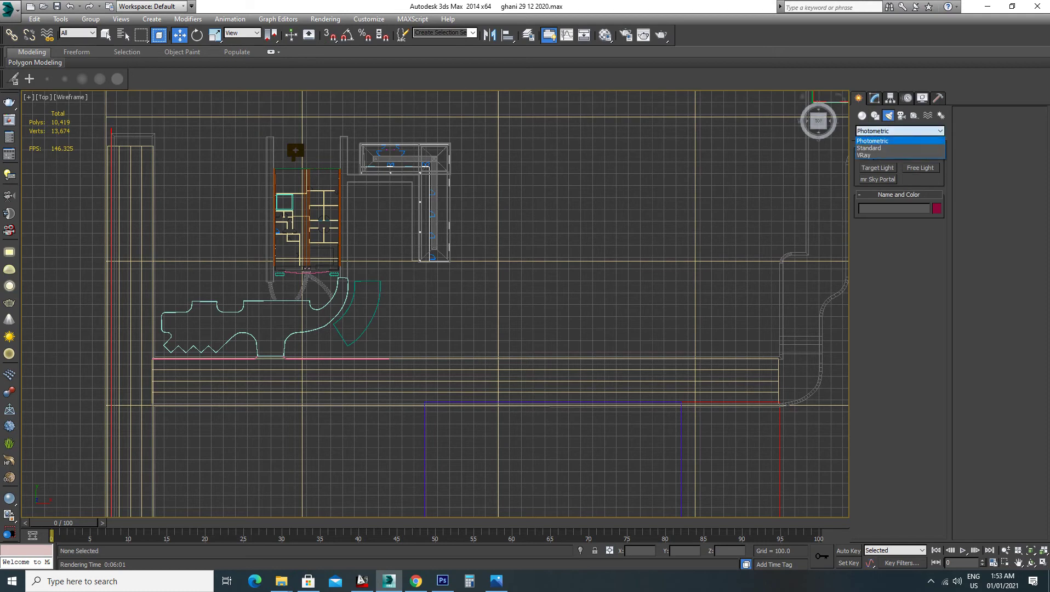
click(871, 155)
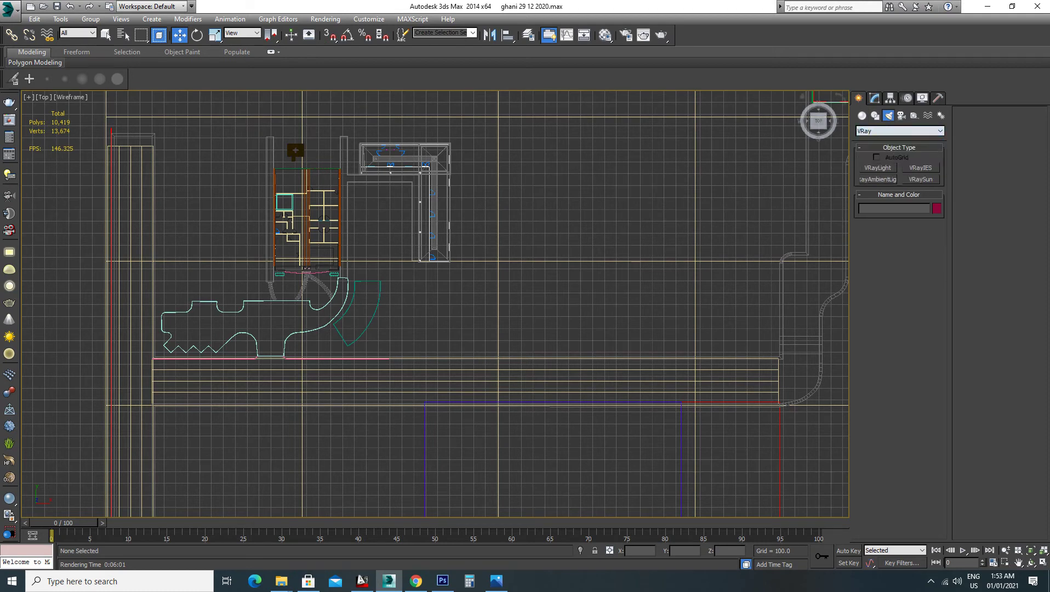
click(921, 179)
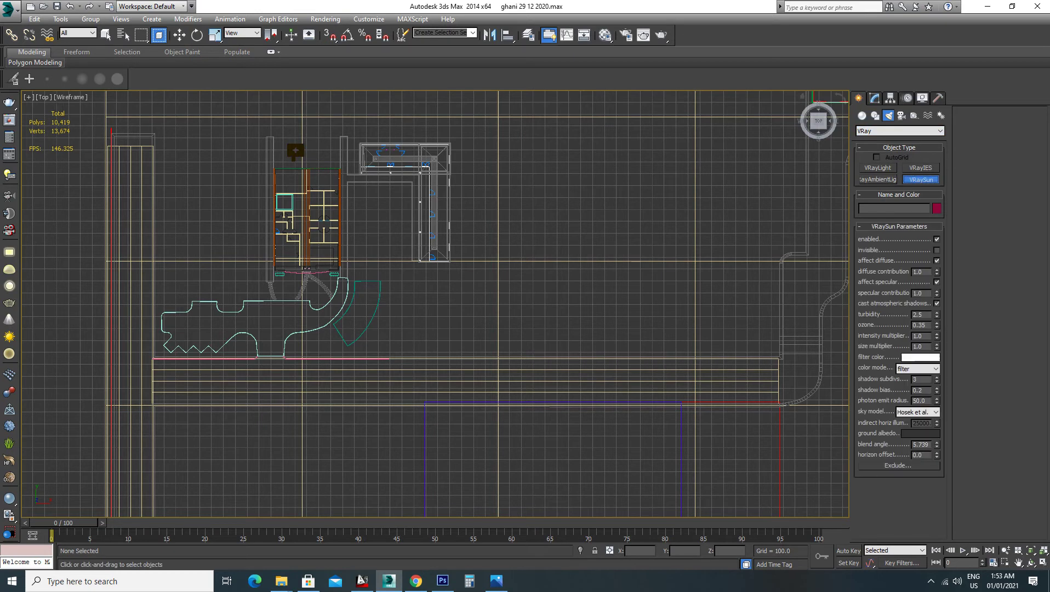
Drag VRaySun001 from south of the site toward the building, accepting the VRaySky environment map
scroll(433, 301, down, 3)
middle_drag(433, 301, 422, 236)
scroll(492, 393, down, 1)
mouse_move(499, 406)
mouse_down()
mouse_move(337, 224)
mouse_move(350, 231)
mouse_up()
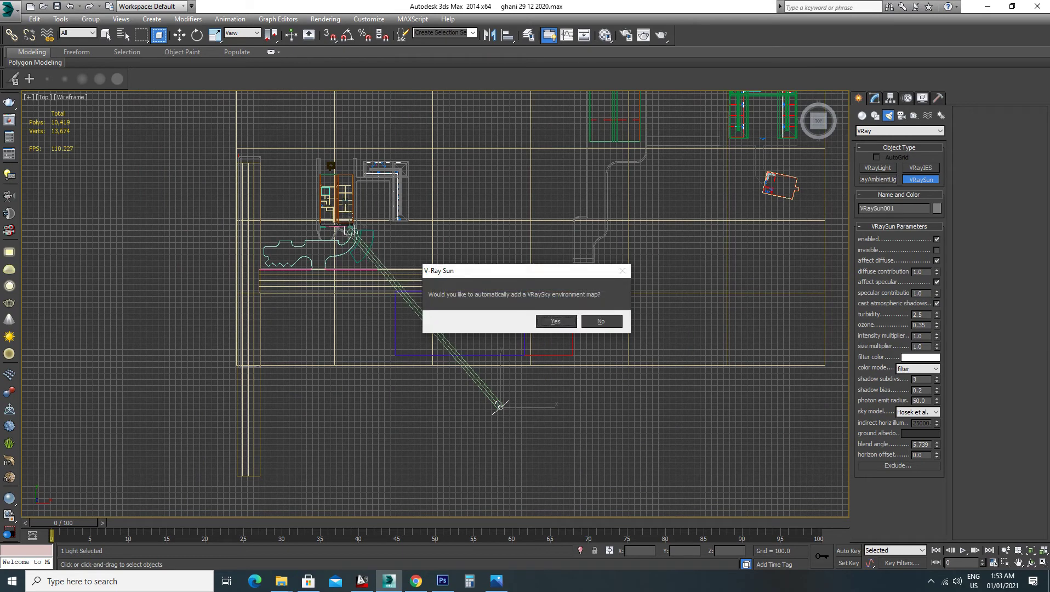
key(Return)
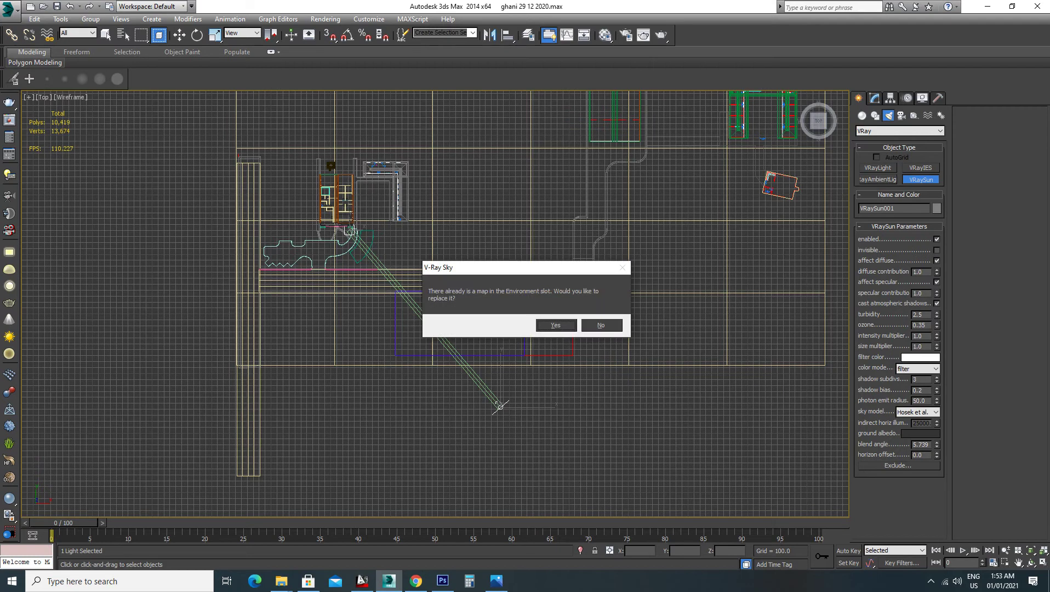
click(572, 327)
In the maximized Left view, move VRaySun001 up high above the site
key(alt+w)
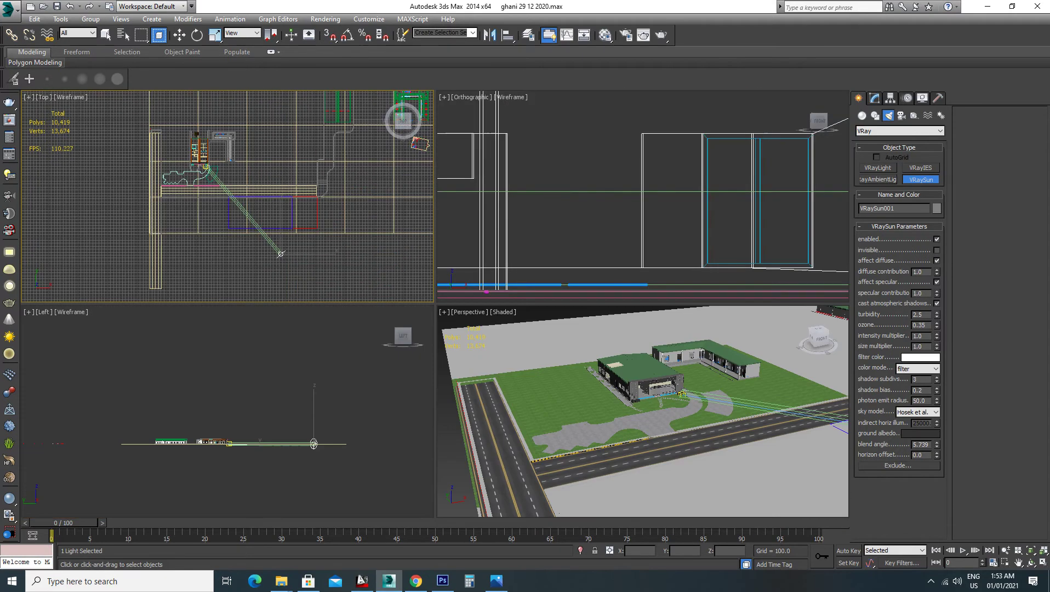
key(alt+w)
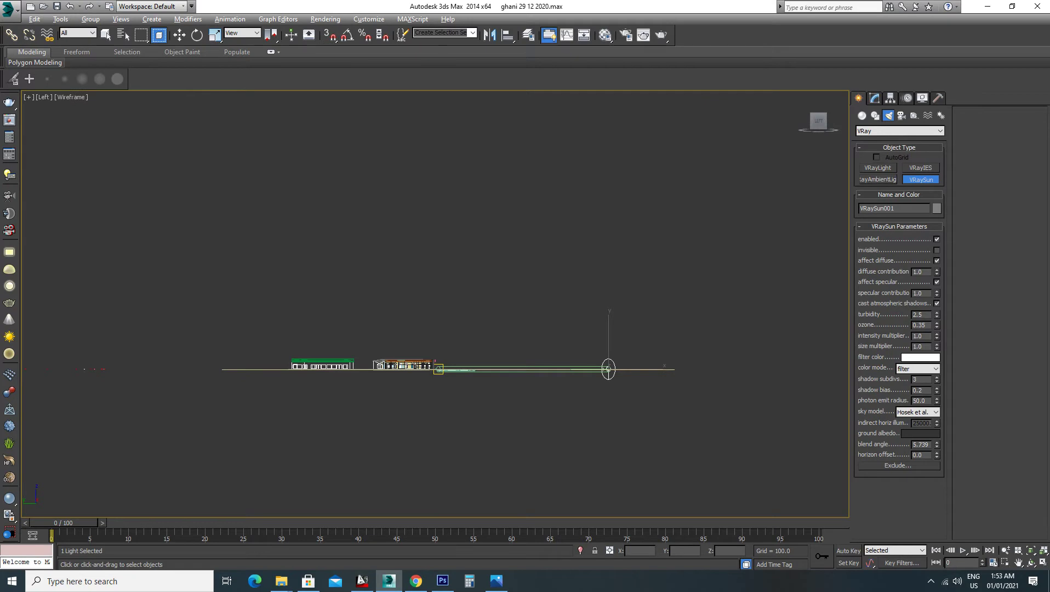
click(179, 35)
middle_drag(435, 305, 327, 316)
drag(499, 362, 500, 187)
scroll(484, 303, down, 2)
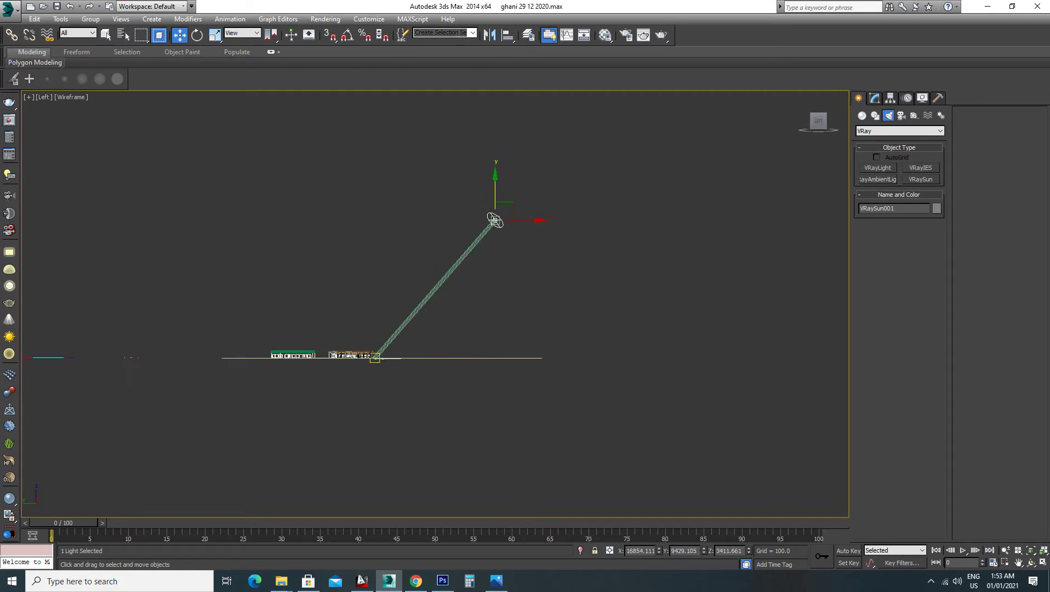
Raise the sun slightly further to Z 3655.805 and leave the Top plan maximized
key(alt+w)
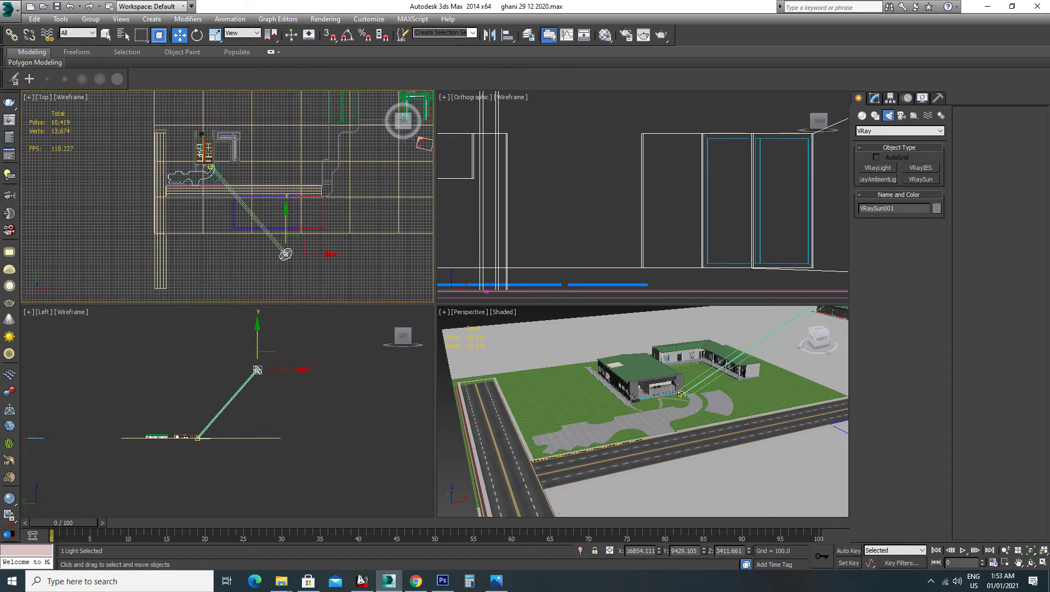
key(alt+w)
middle_drag(472, 496, 440, 473)
scroll(323, 264, down, 2)
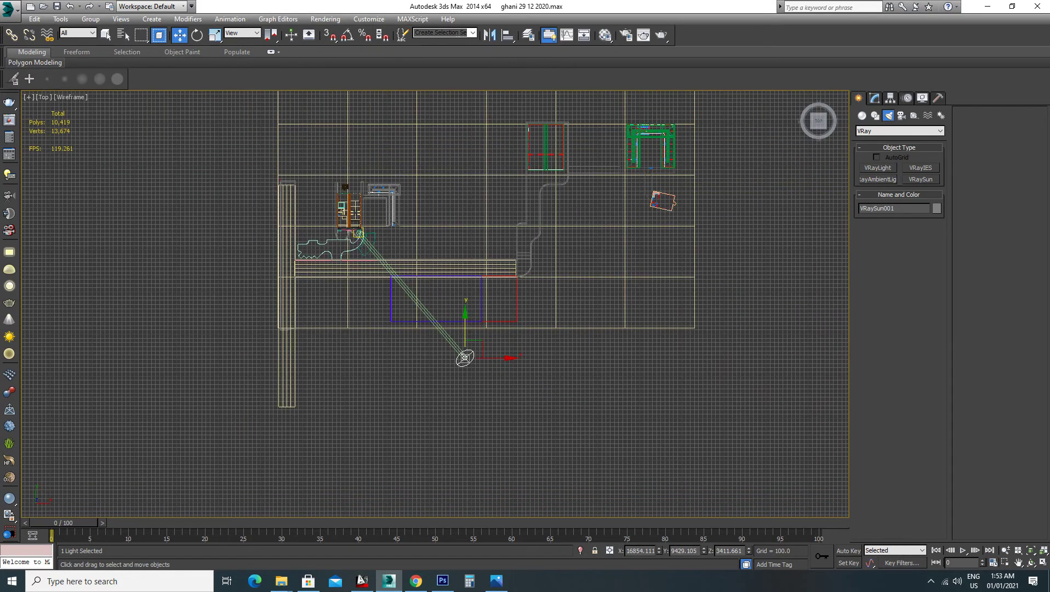
key(alt+w)
middle_drag(258, 383, 277, 408)
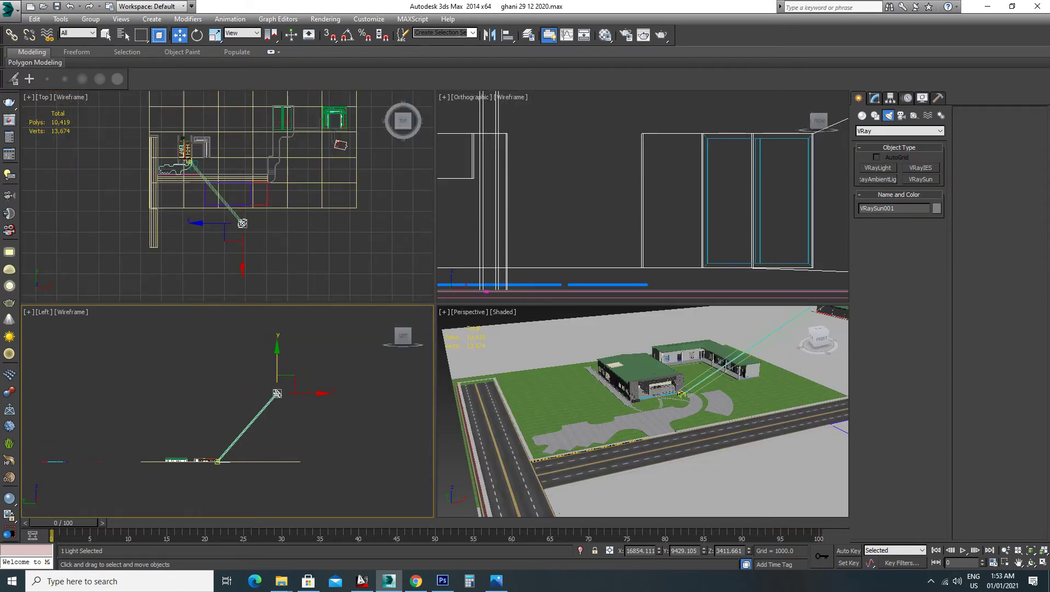
drag(278, 394, 278, 389)
alt+middle_drag(641, 411, 608, 416)
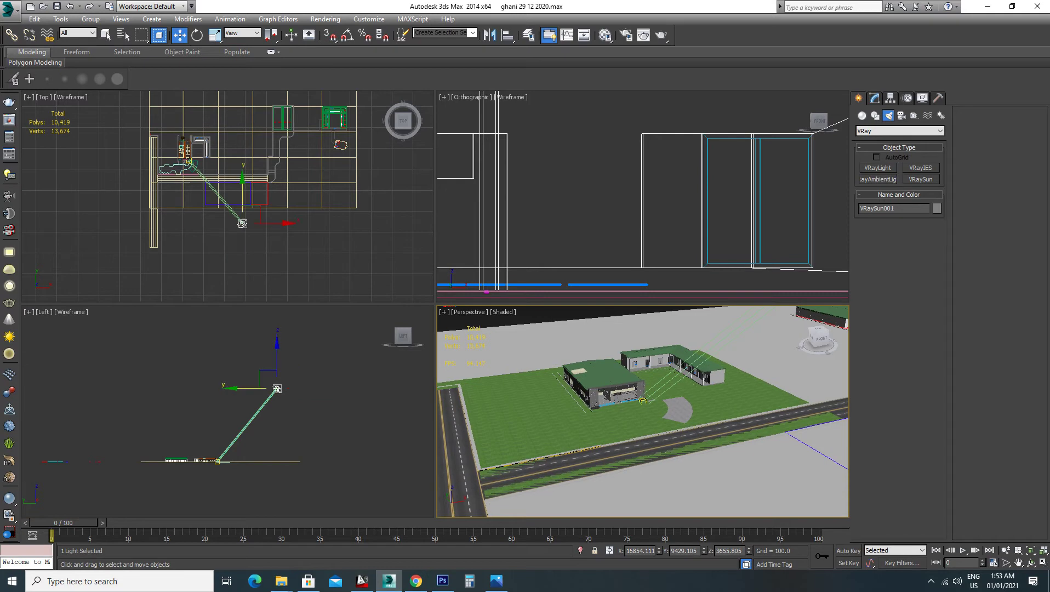
middle_drag(230, 219, 240, 221)
key(alt+w)
middle_drag(493, 307, 443, 310)
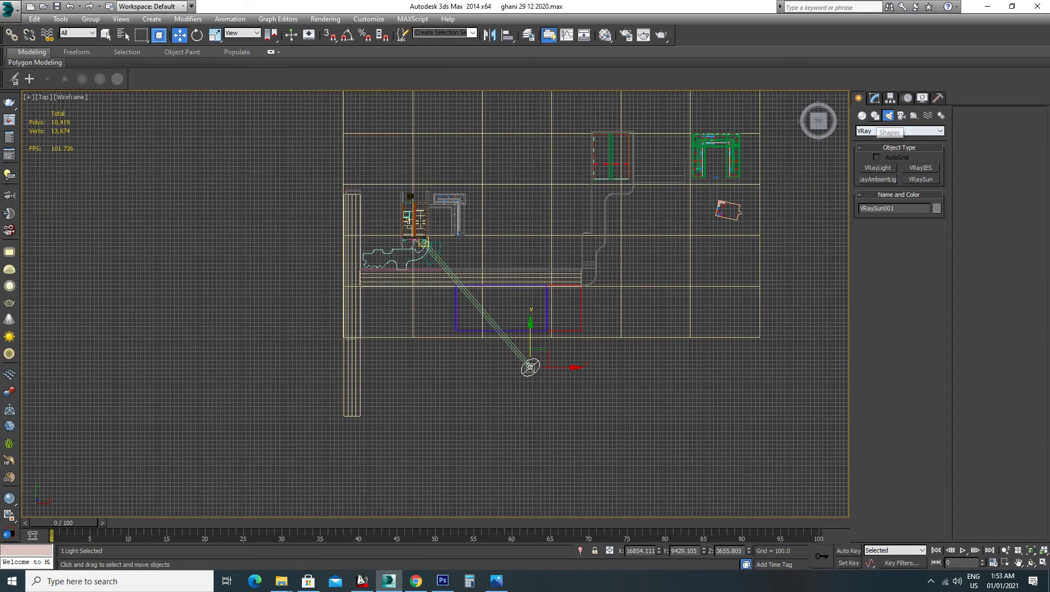
Choose VRayPhysicalCamera from the VRay camera types
click(902, 115)
click(899, 131)
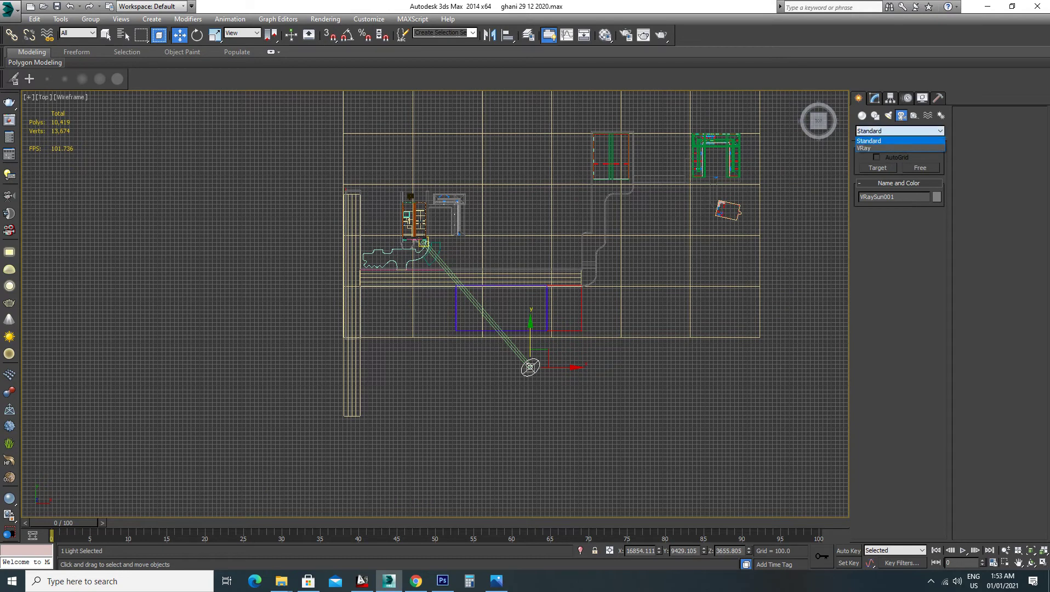
click(876, 148)
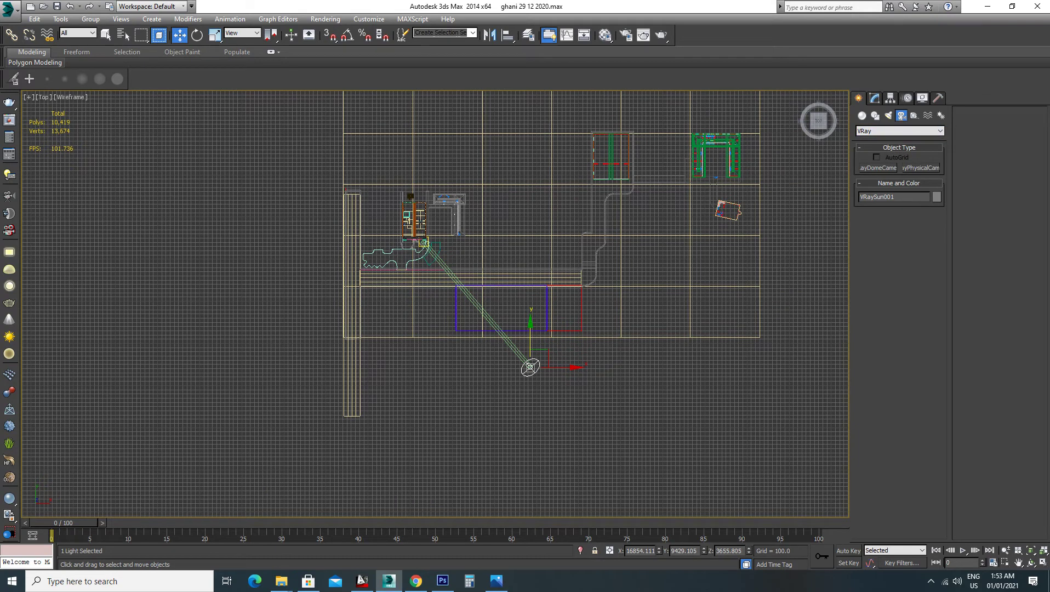
click(920, 168)
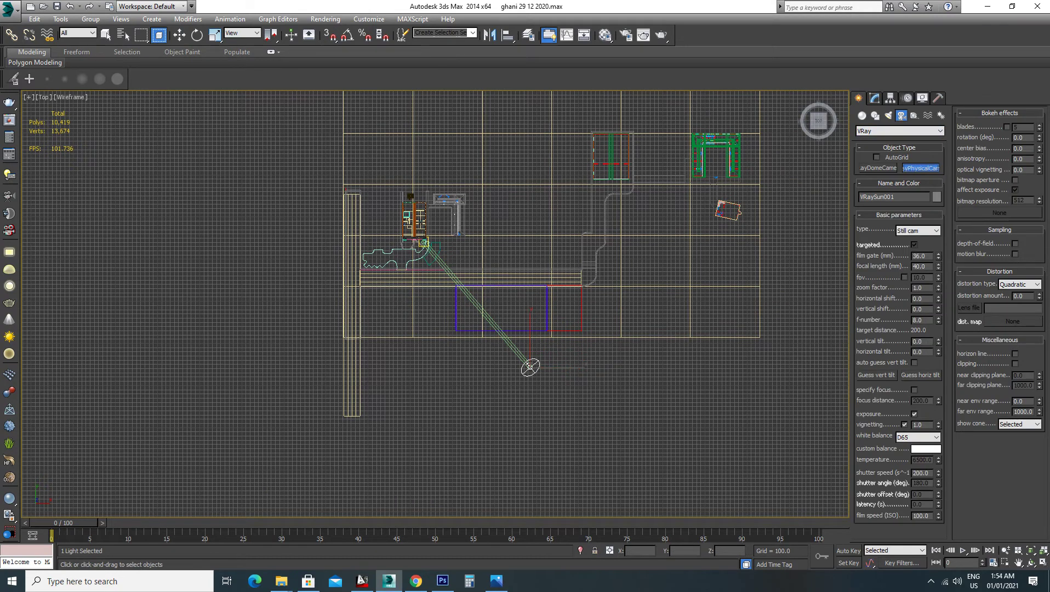
Place VRayCam001 at the site's lower left aimed at the front building, then maximize the Left view
middle_drag(548, 356, 550, 383)
scroll(400, 279, up, 1)
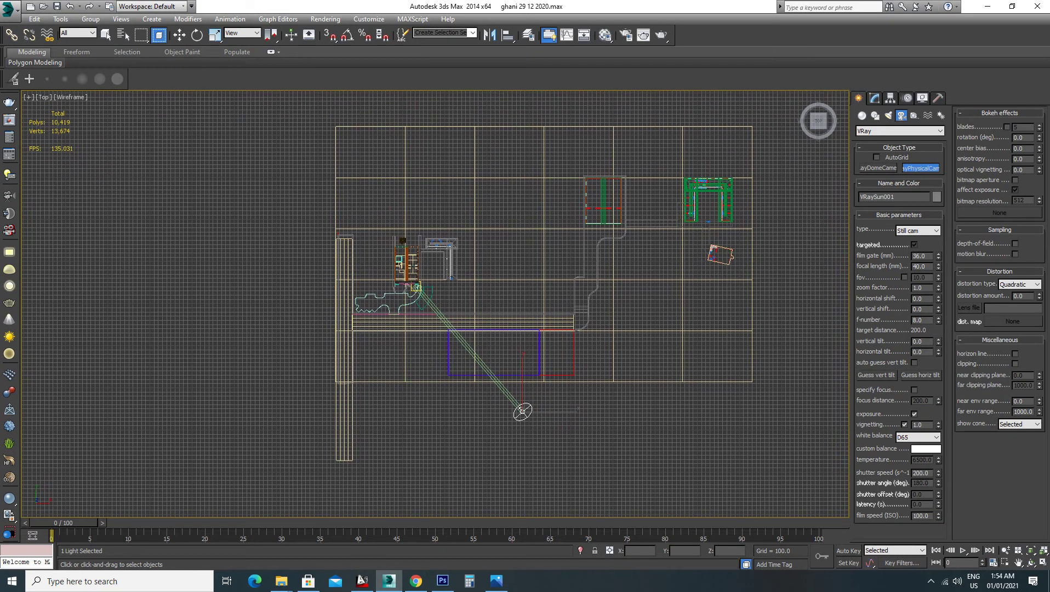
scroll(400, 280, up, 2)
scroll(400, 280, up, 2)
scroll(400, 280, up, 2)
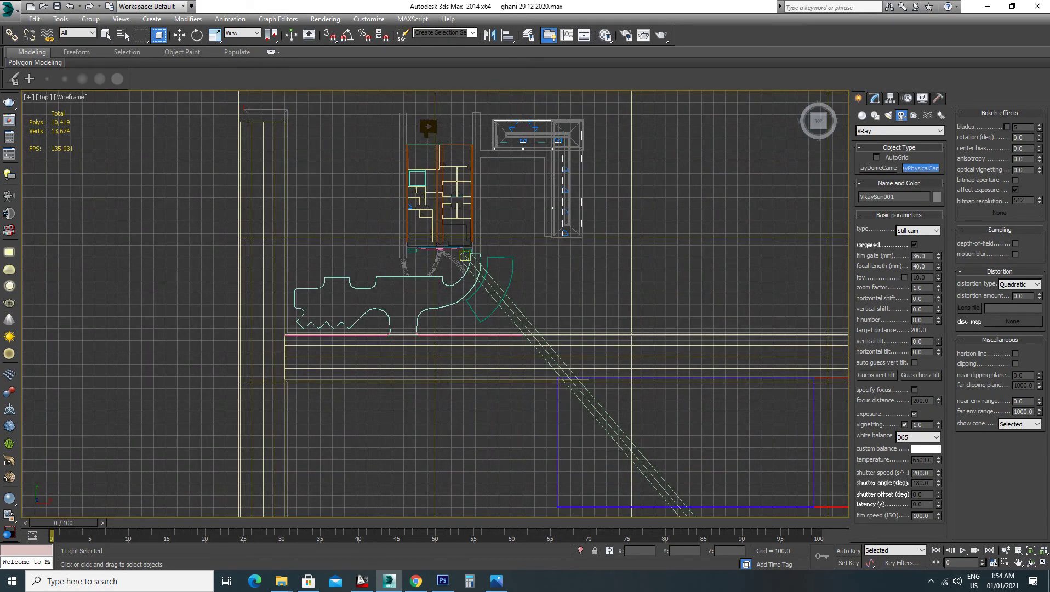
drag(318, 403, 413, 249)
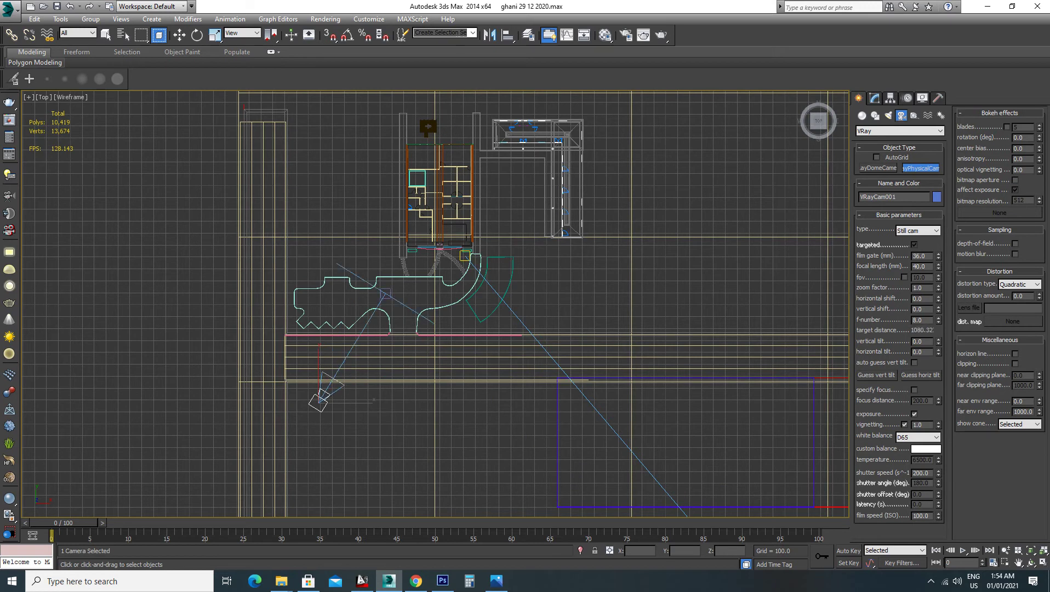
drag(414, 249, 436, 250)
key(alt+w)
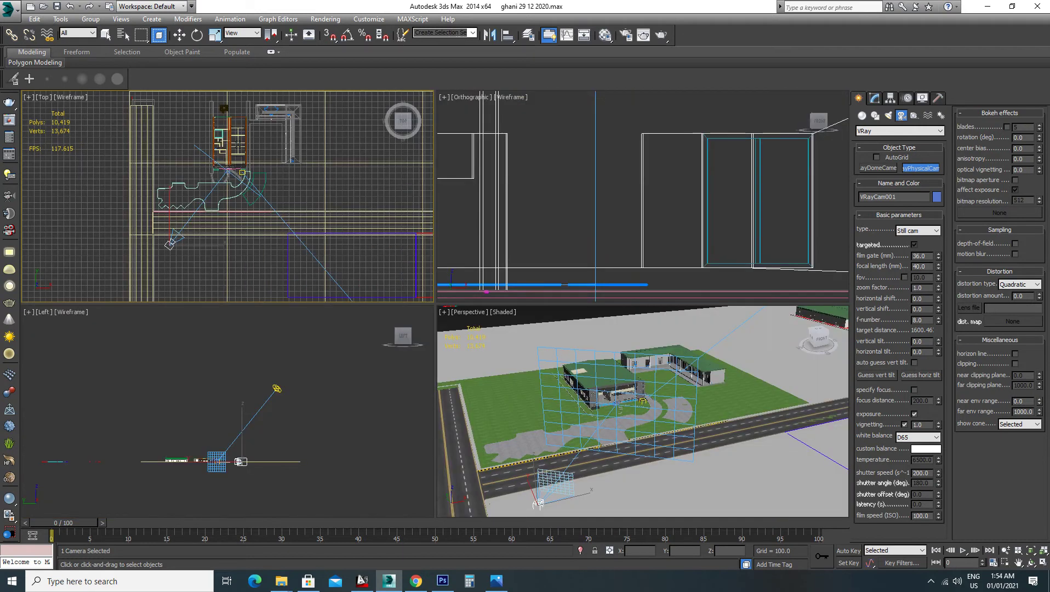
key(alt+w)
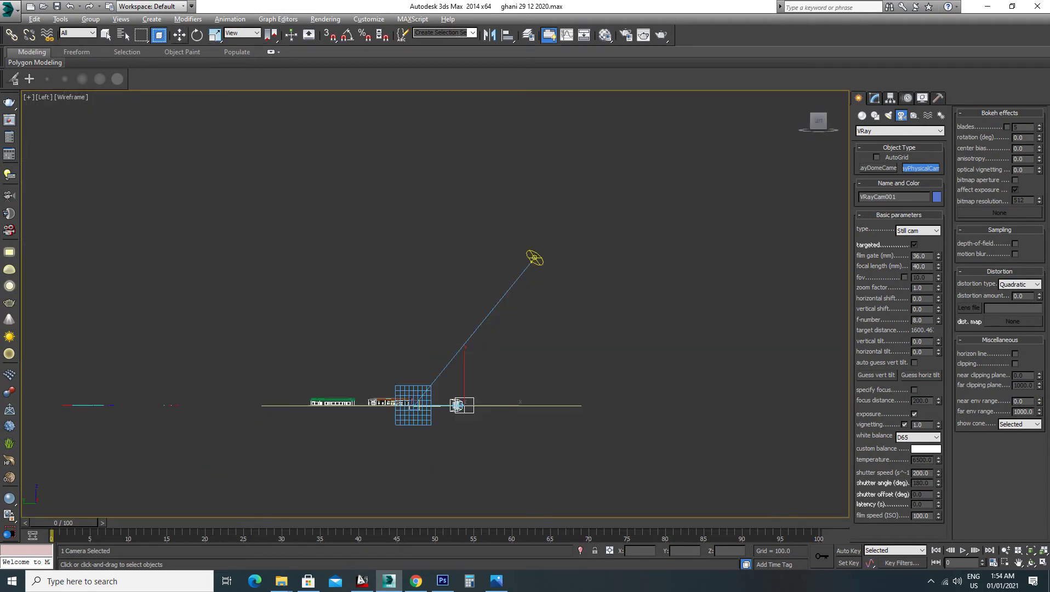
Raise VRayCam001 to about Z 357 and set the Perspective view to look through it
click(179, 34)
drag(457, 406, 462, 391)
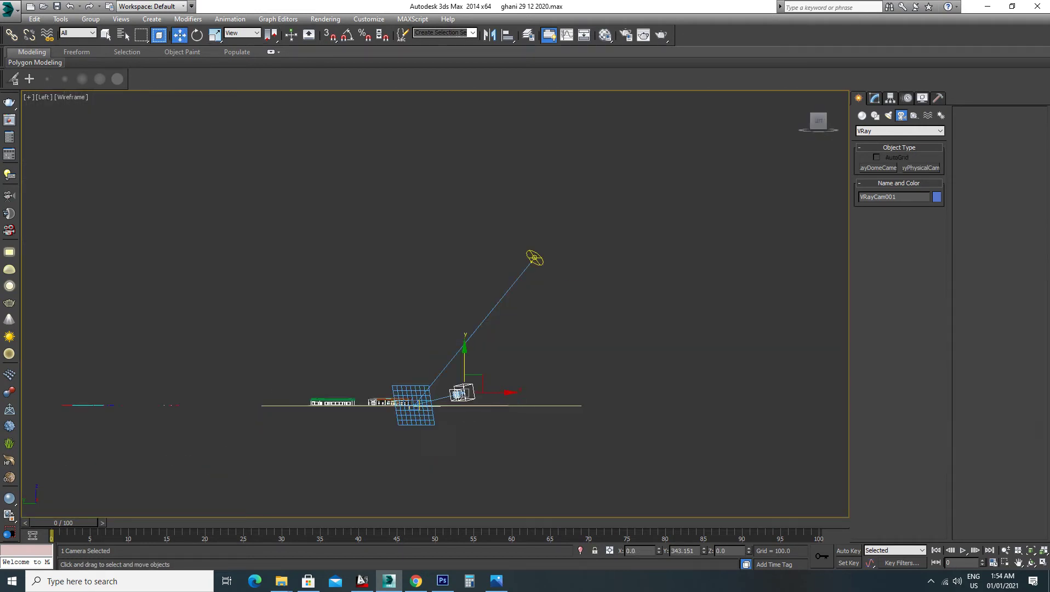
key(alt+w)
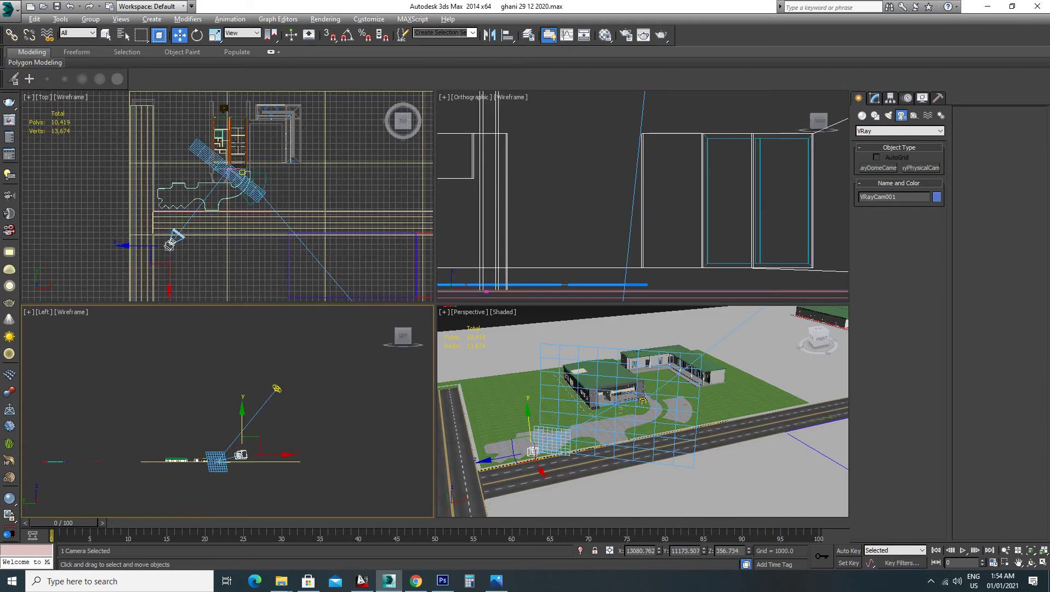
key(alt+w)
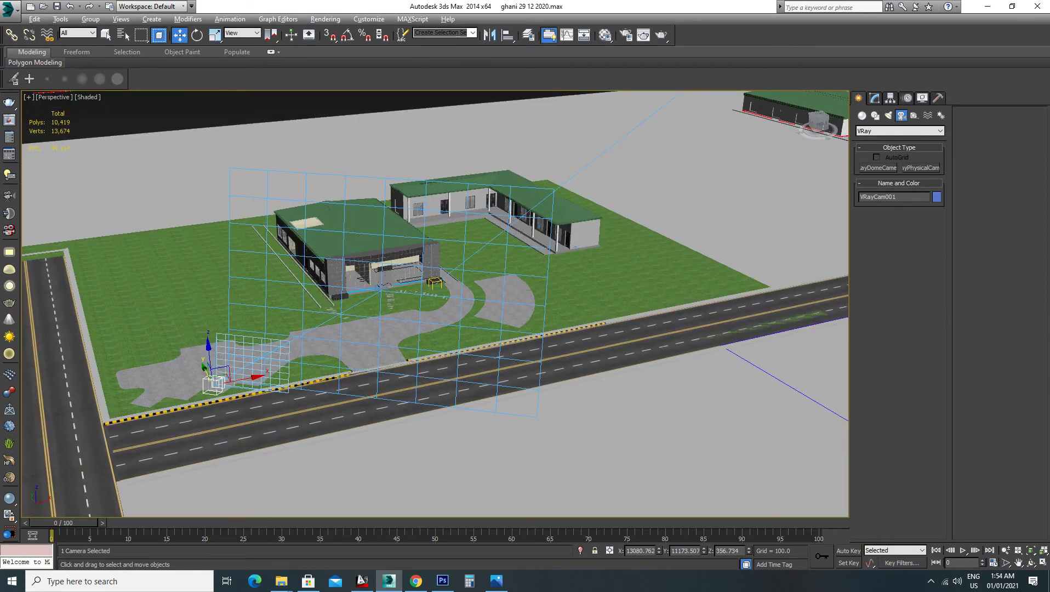
key(c)
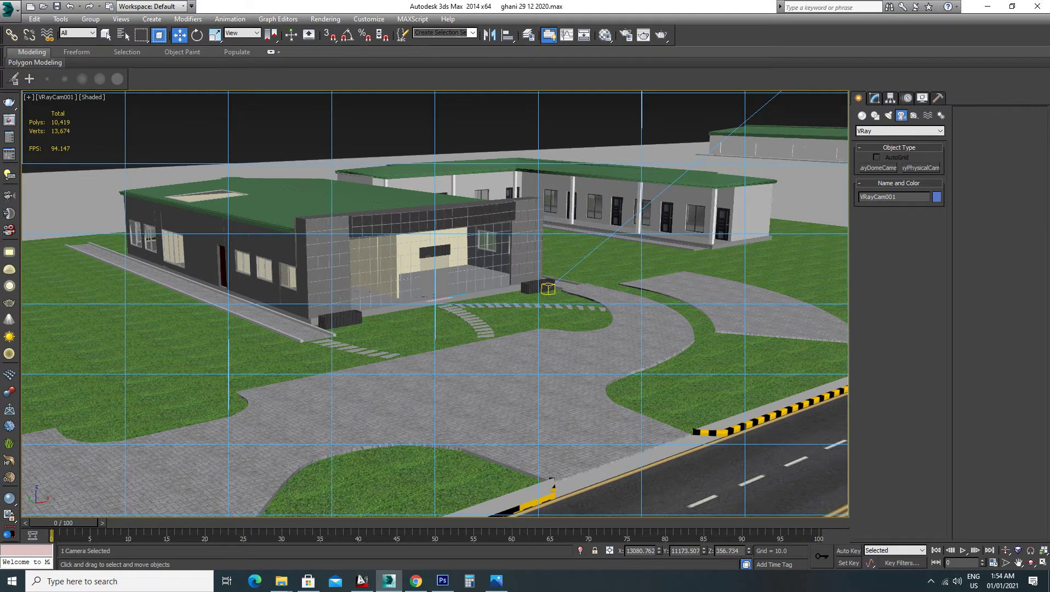
key(alt+w)
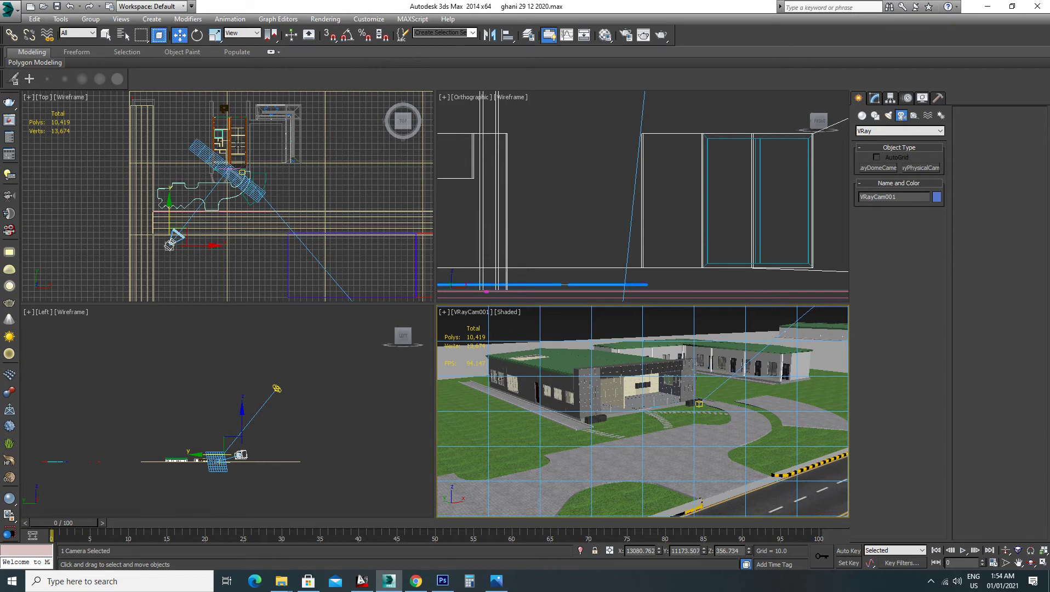
Shift VRayCam001 in plan and raise it to Z 381.078, then select VRaySun001
drag(169, 245, 183, 245)
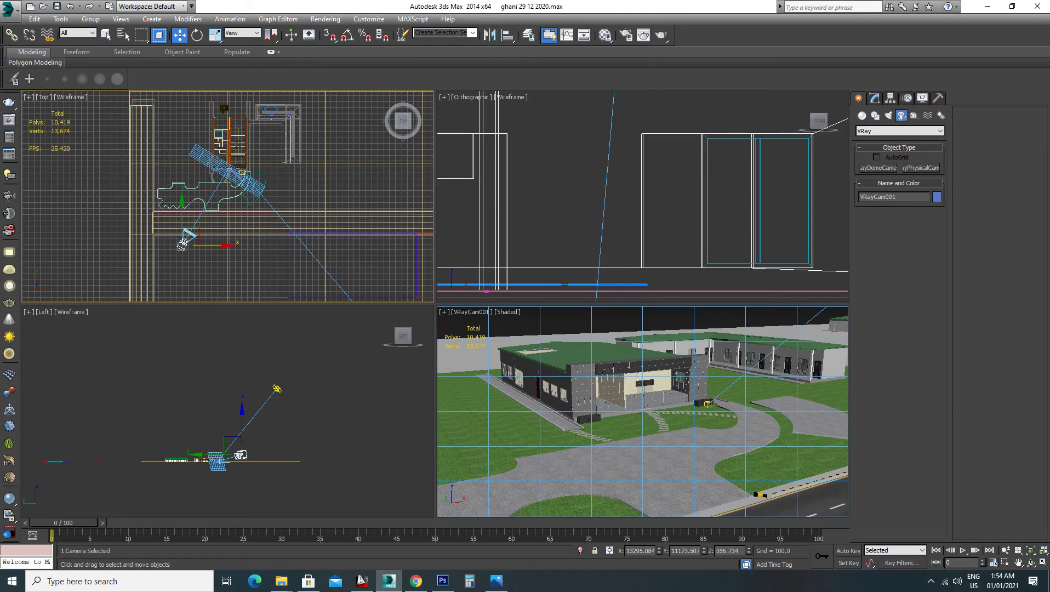
mouse_move(182, 237)
mouse_down()
mouse_move(183, 224)
mouse_move(183, 250)
mouse_move(167, 253)
mouse_up()
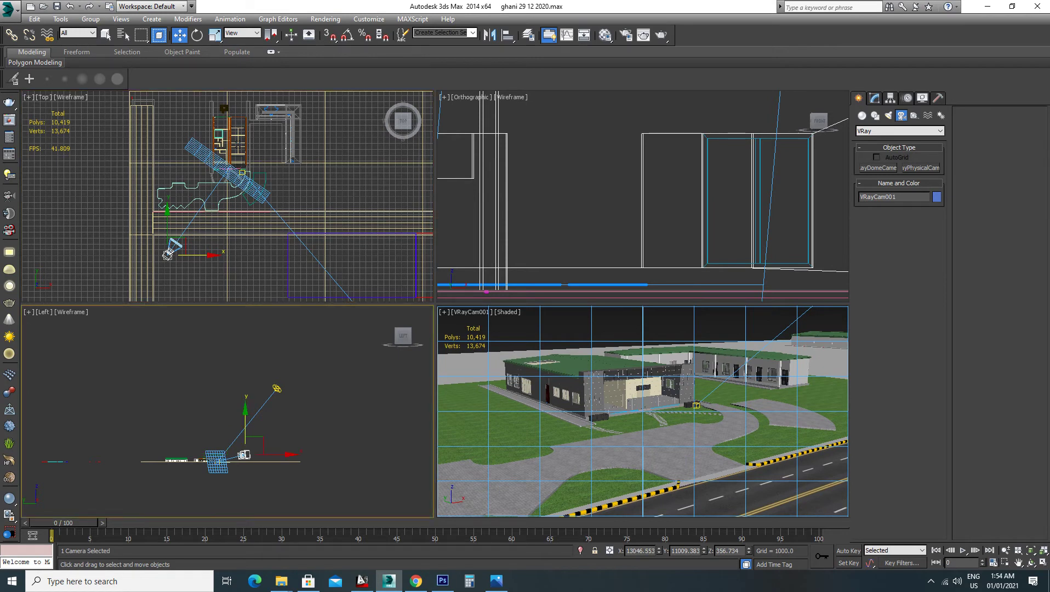
drag(245, 436, 245, 436)
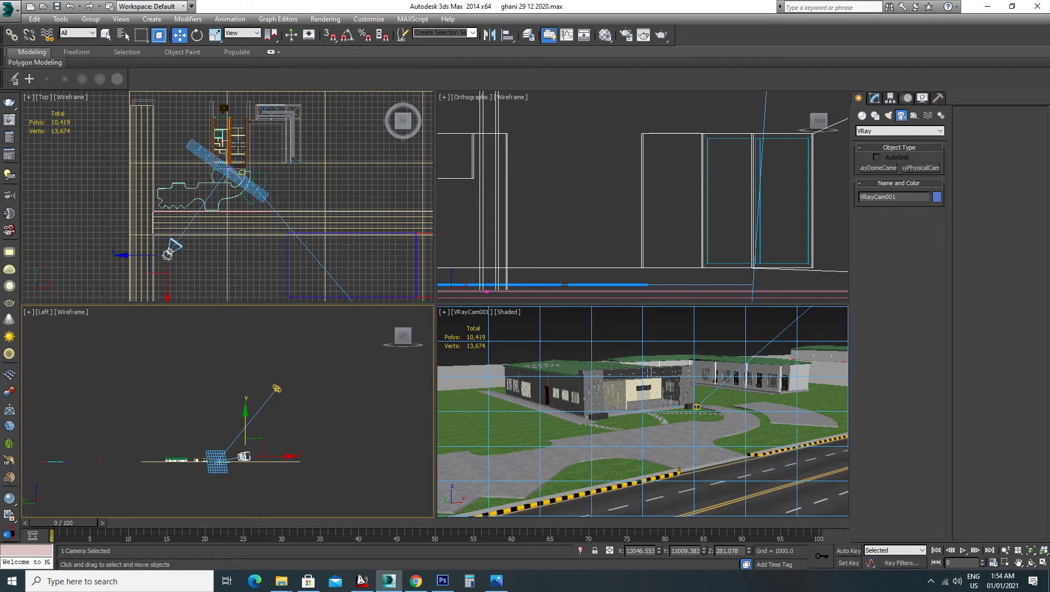
click(277, 388)
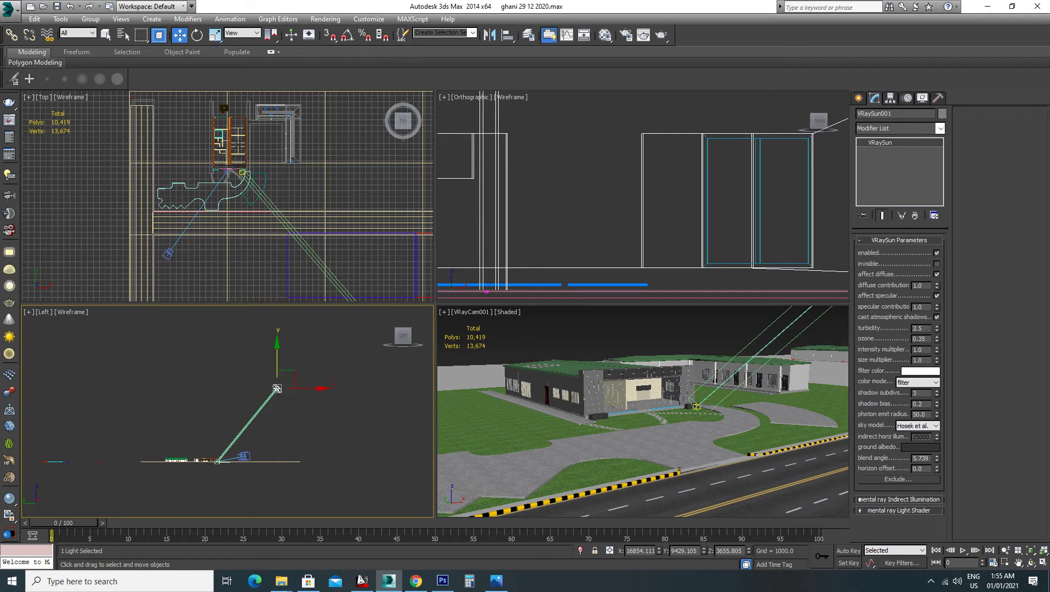
click(325, 18)
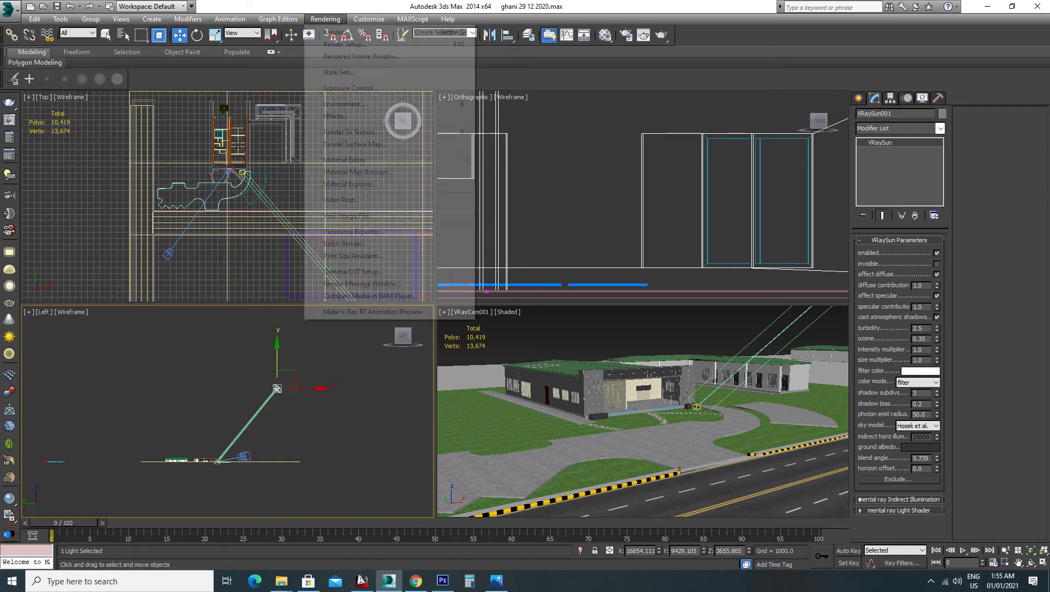
click(345, 43)
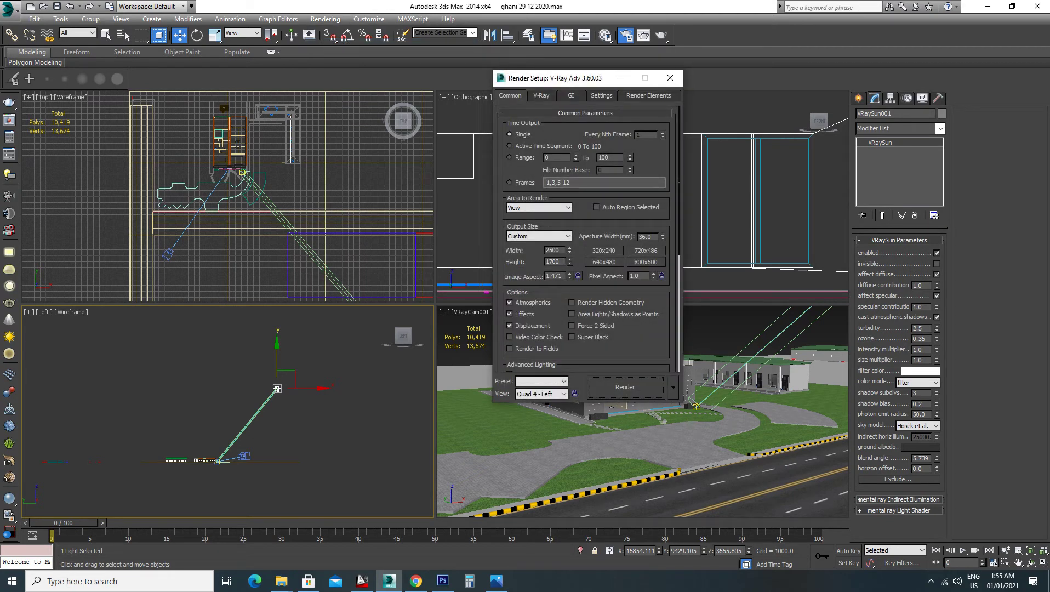
click(542, 96)
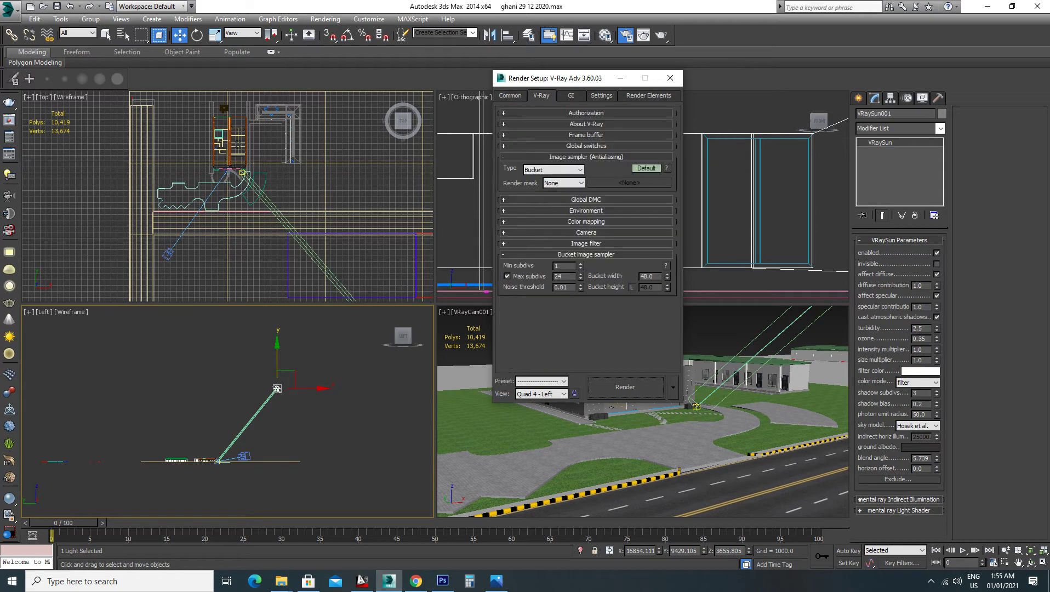
click(586, 135)
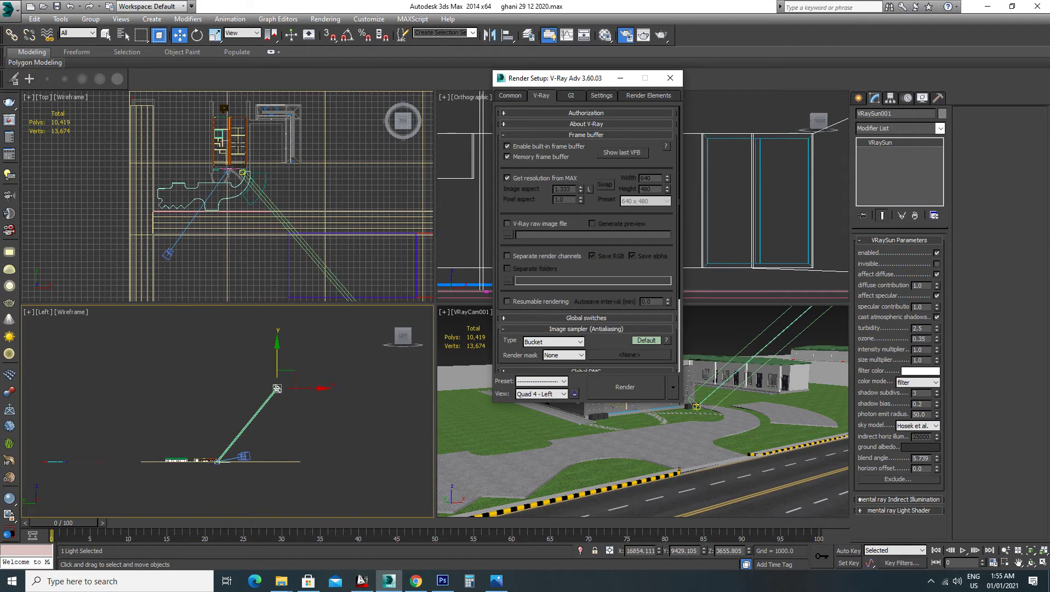
click(586, 134)
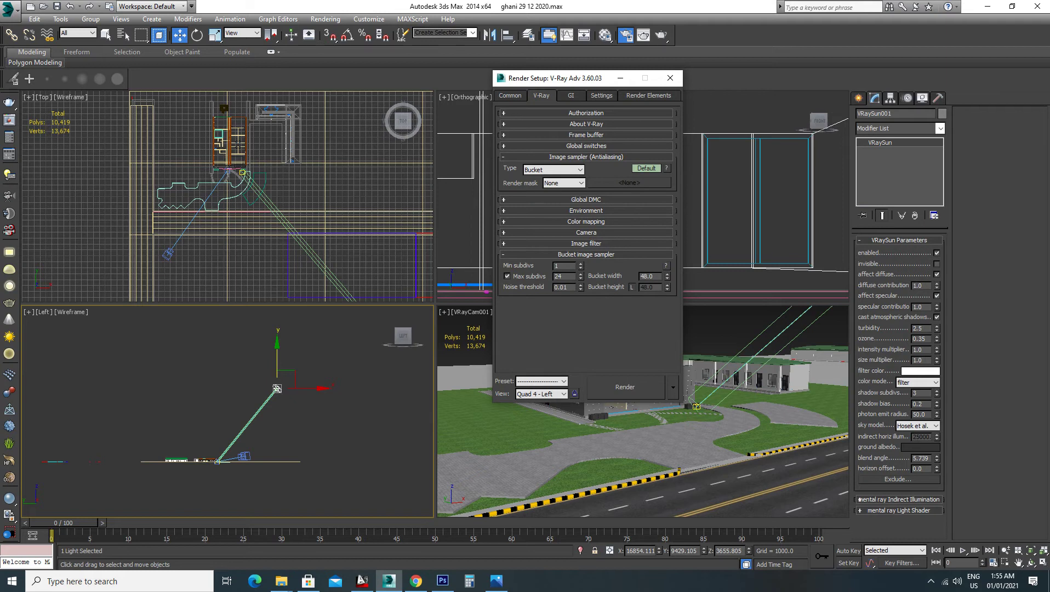
click(553, 170)
click(554, 169)
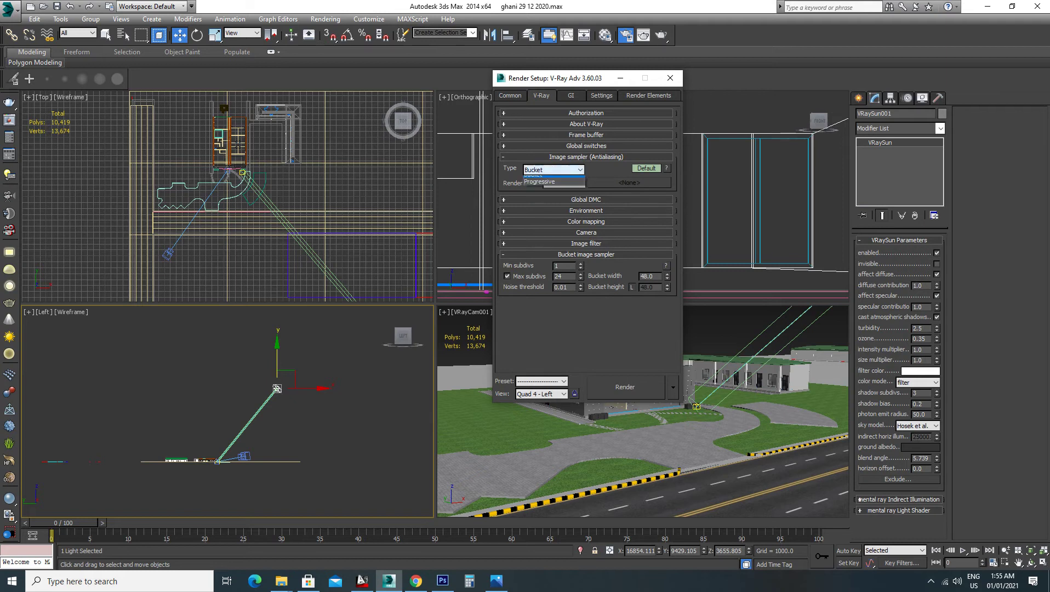
key(Escape)
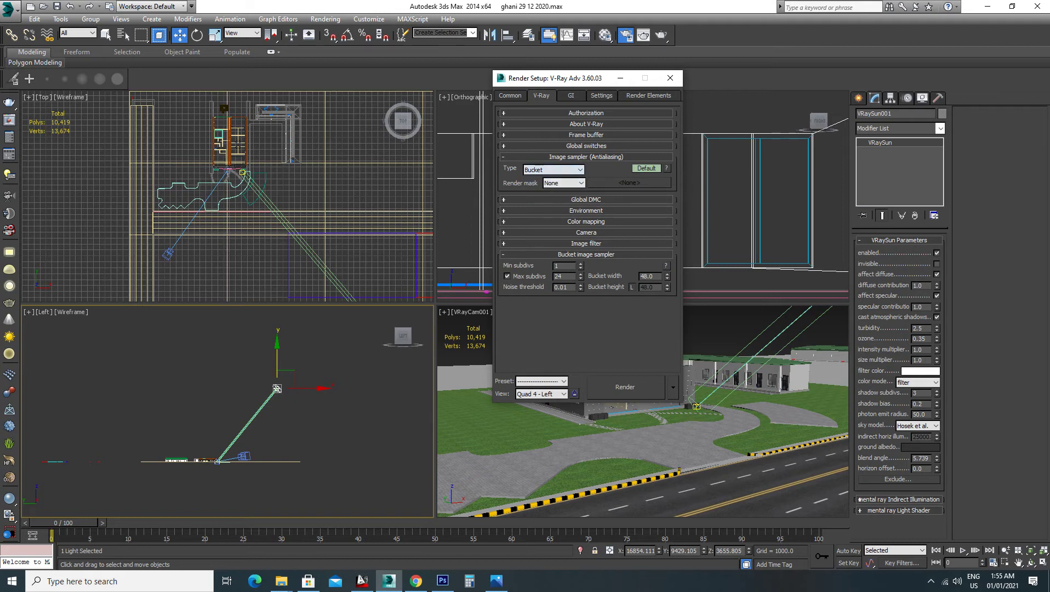
click(586, 199)
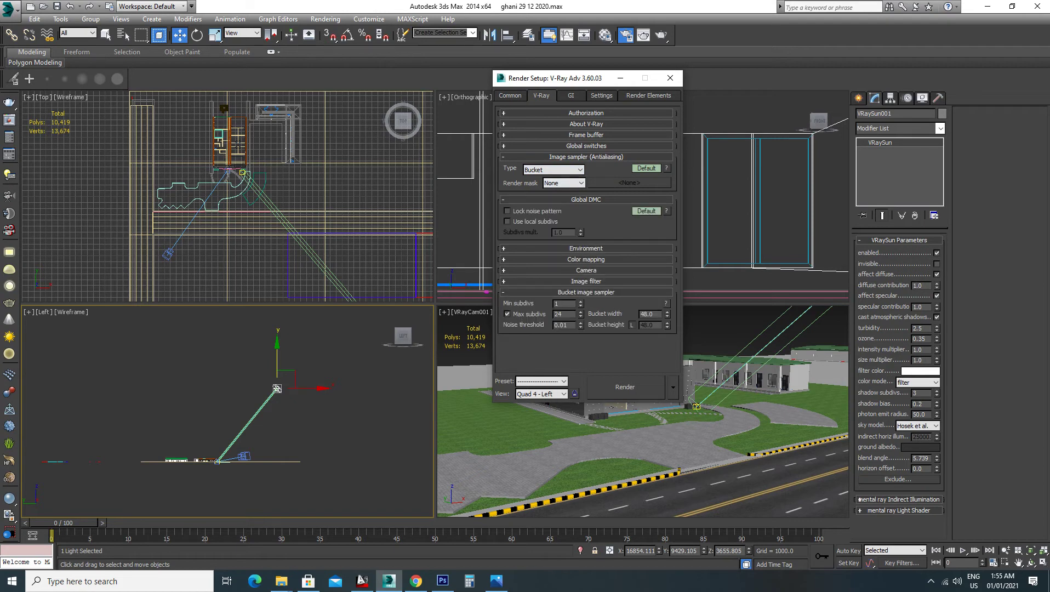
click(586, 199)
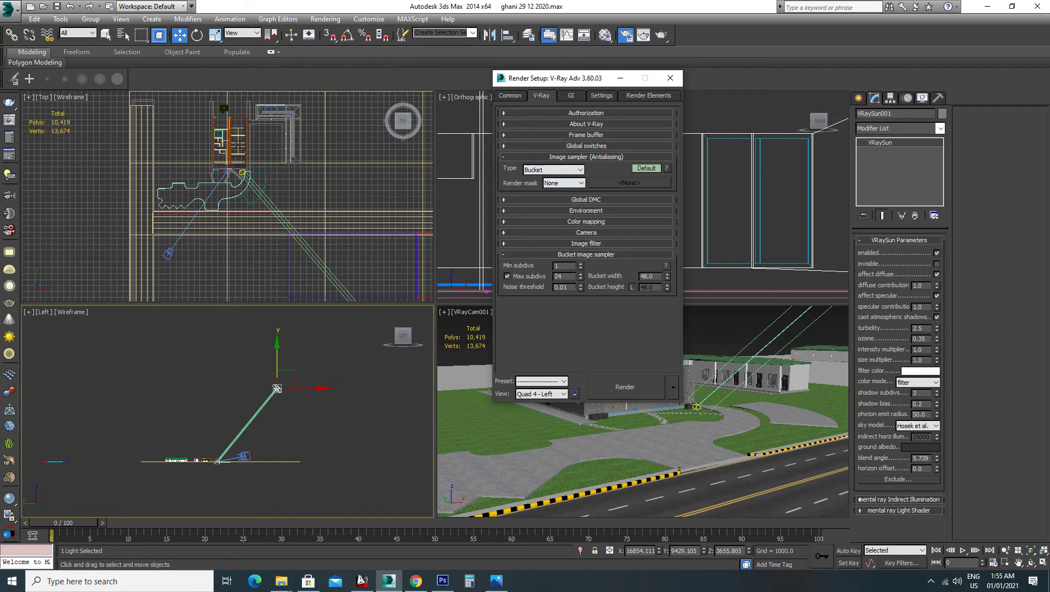
click(586, 145)
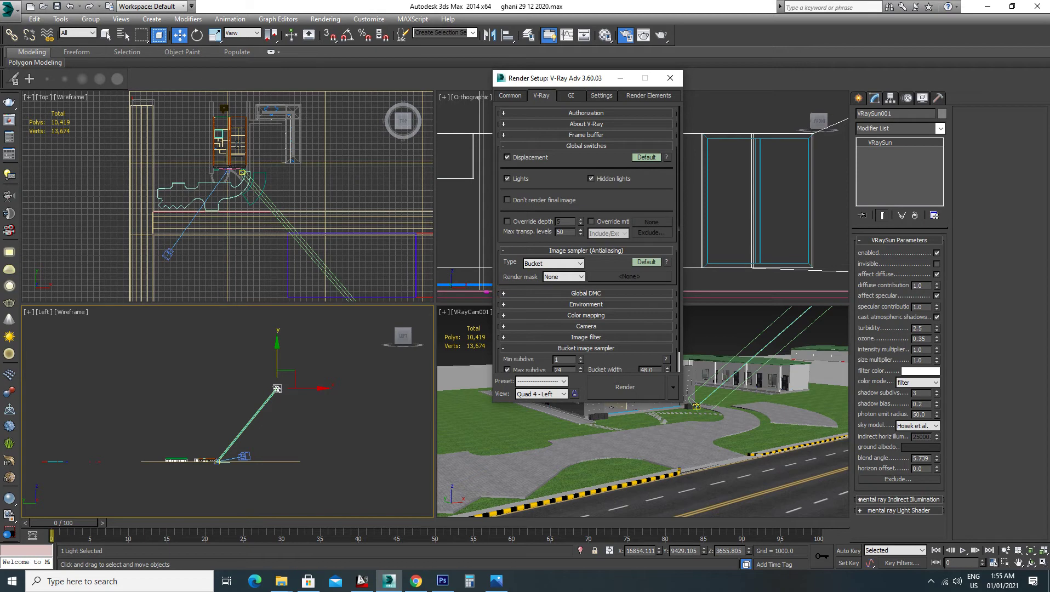
click(585, 134)
click(586, 317)
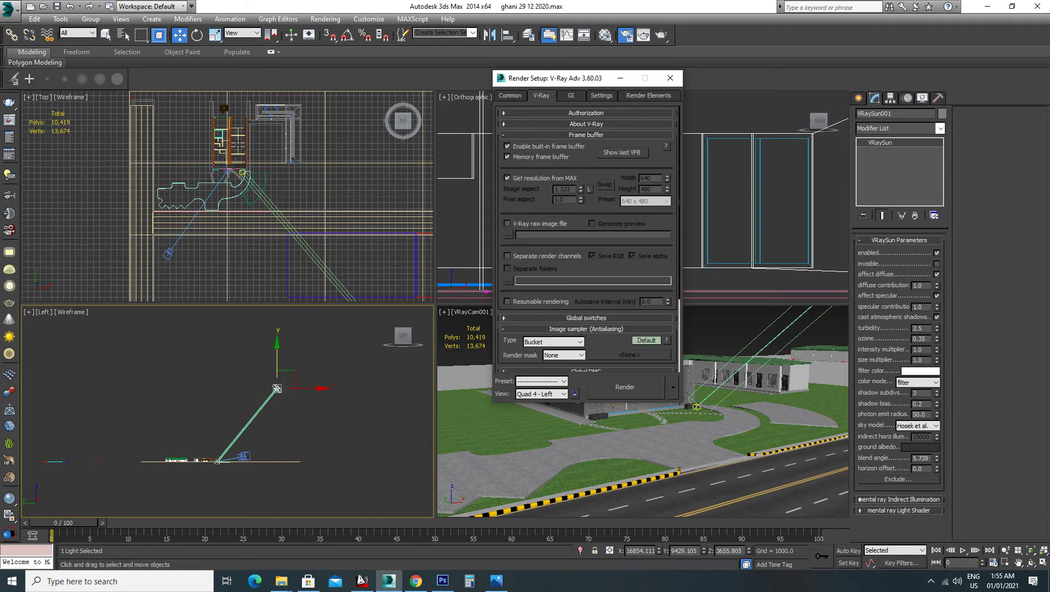
click(586, 134)
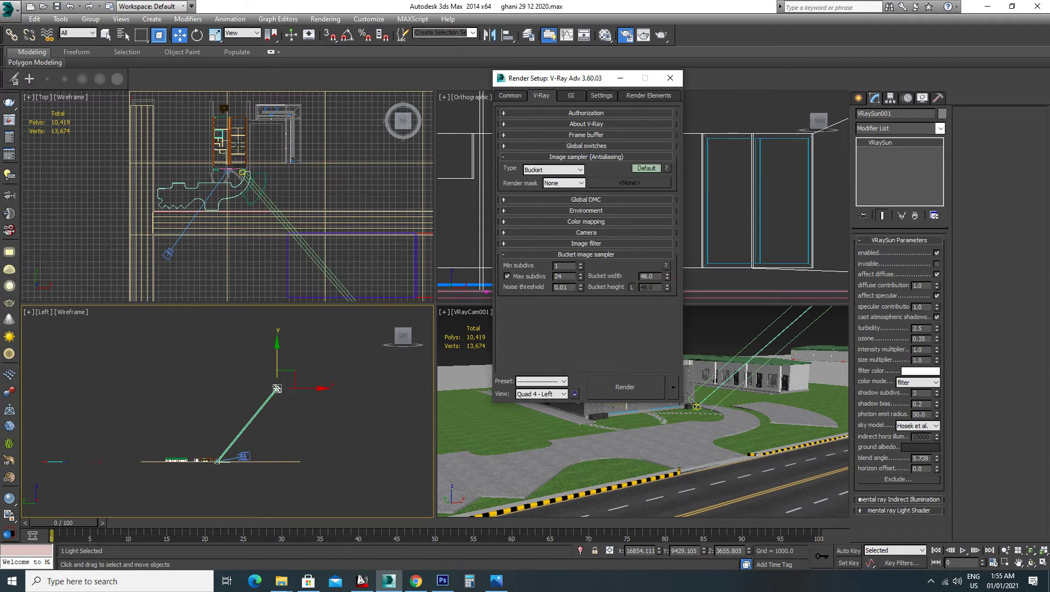
click(670, 78)
click(689, 419)
Maximize the VRayCam001 view and start a 2500 × 1700 production render
key(alt+w)
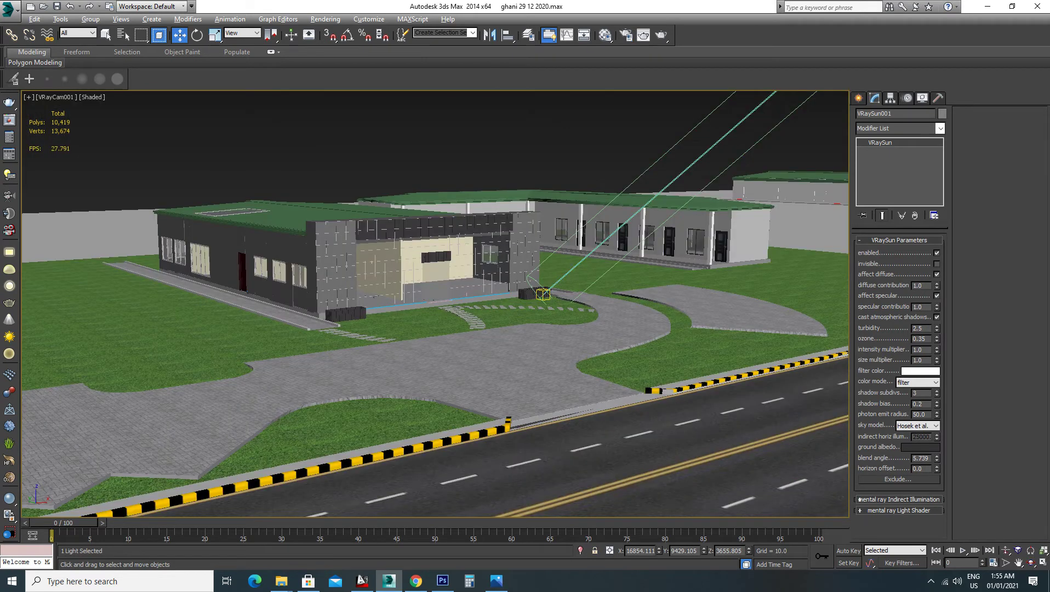
click(661, 35)
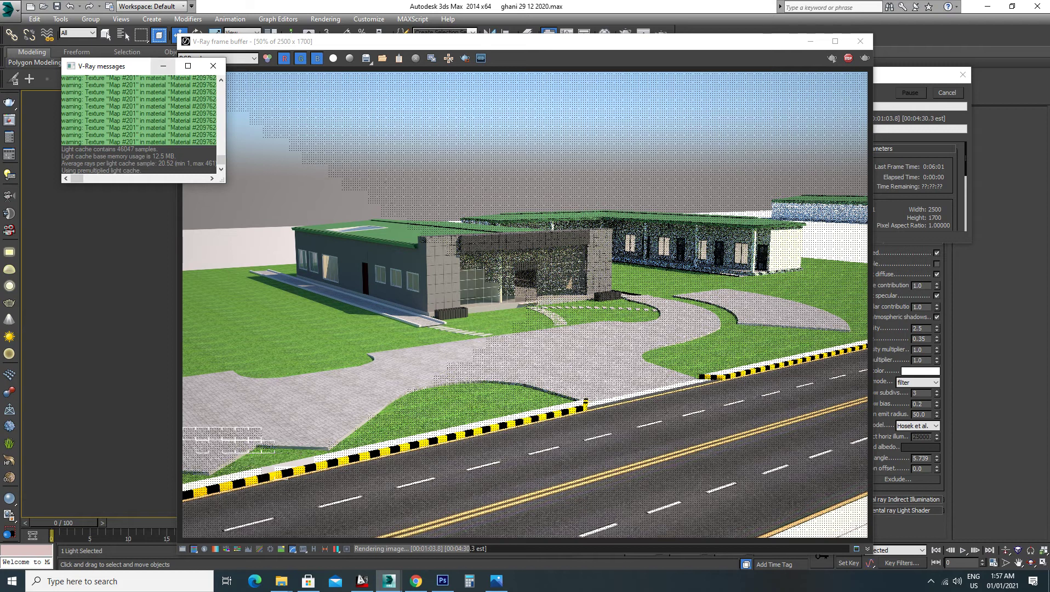
Move the V-Ray messages window aside, let the render finish, then show hidden tray icons
mouse_move(132, 66)
mouse_down()
mouse_move(103, 100)
mouse_move(61, 90)
mouse_up()
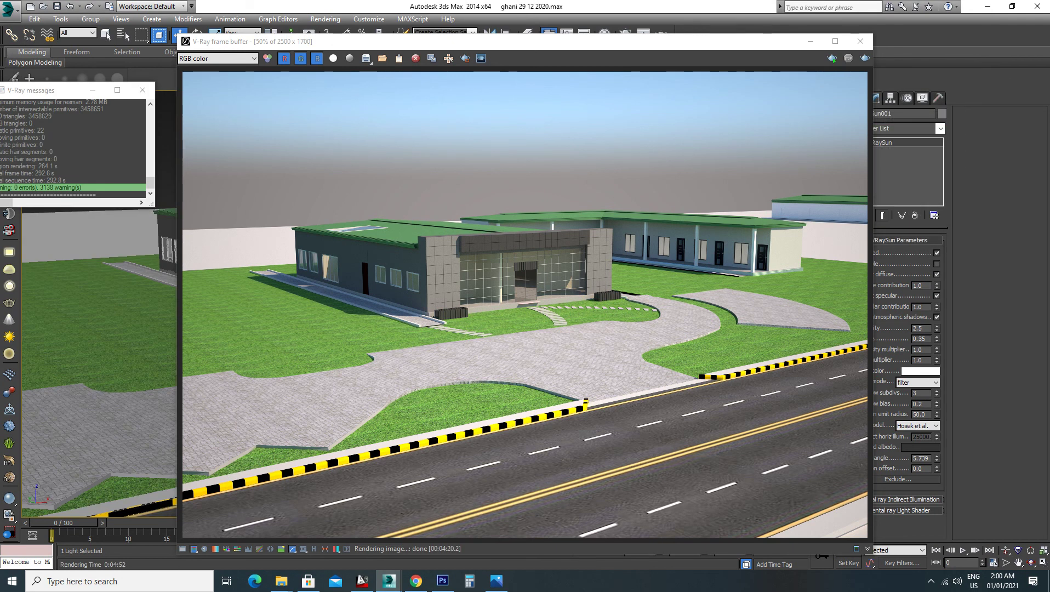
click(930, 581)
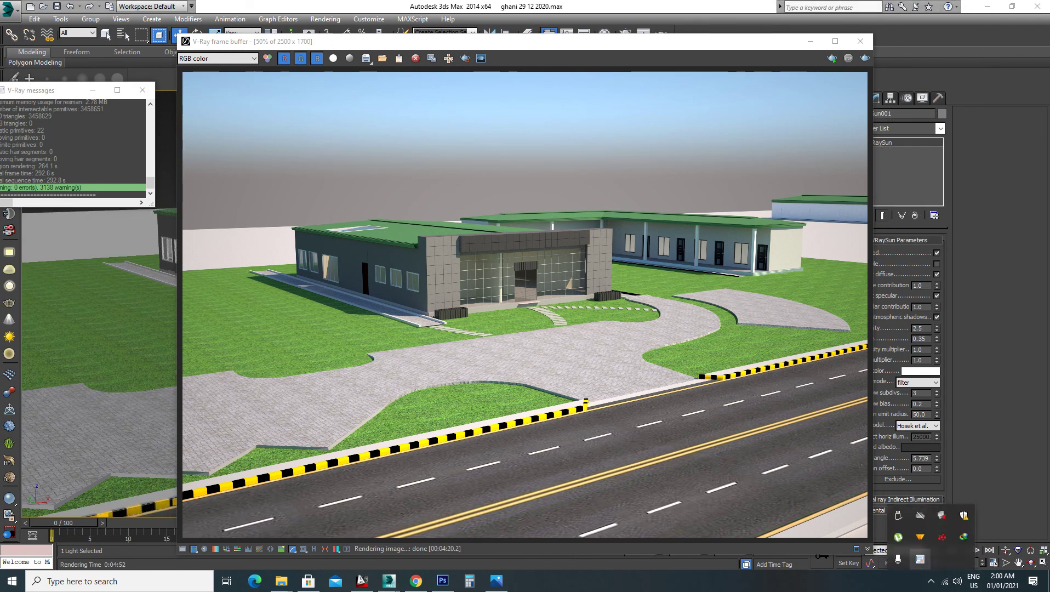